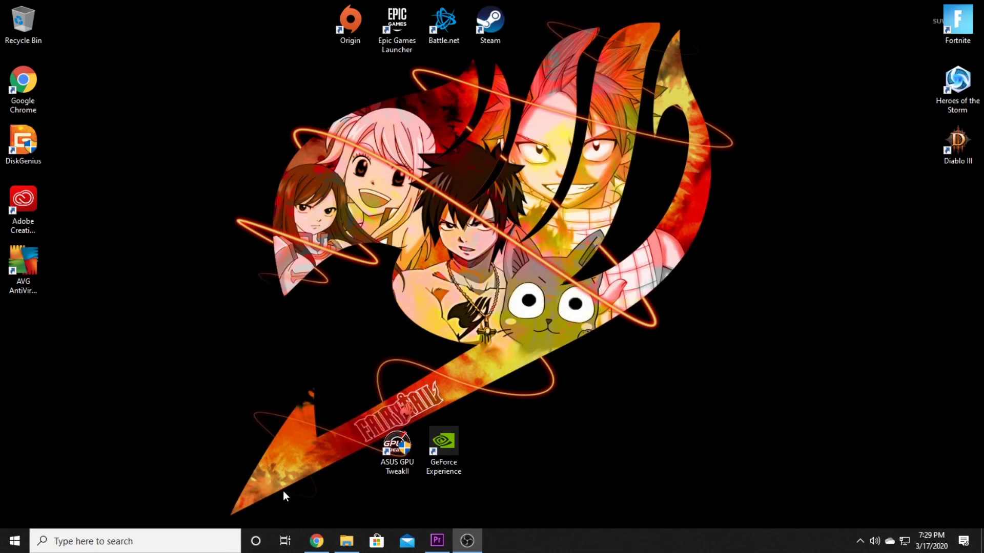
Step: Bring back the Google results for 'xbox one system restore' and scroll to the Xbox Support reset article
{"action": "left_click", "coordinate": [316, 541]}
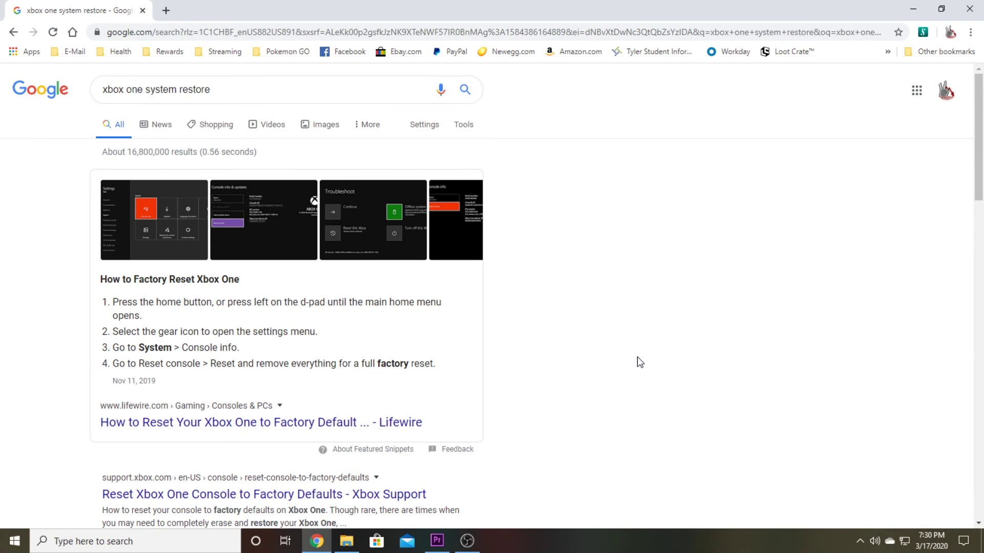
{"action": "left_click", "coordinate": [215, 96]}
{"action": "left_click", "coordinate": [585, 176]}
{"action": "scroll", "coordinate": [354, 129], "scroll_direction": "down", "scroll_amount": 1}
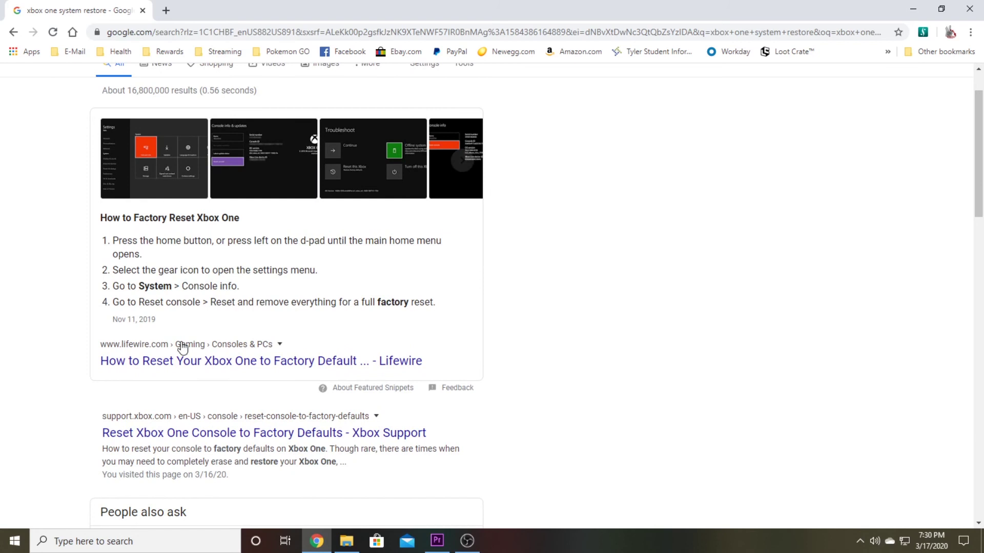
{"action": "scroll", "coordinate": [150, 433], "scroll_direction": "down", "scroll_amount": 1}
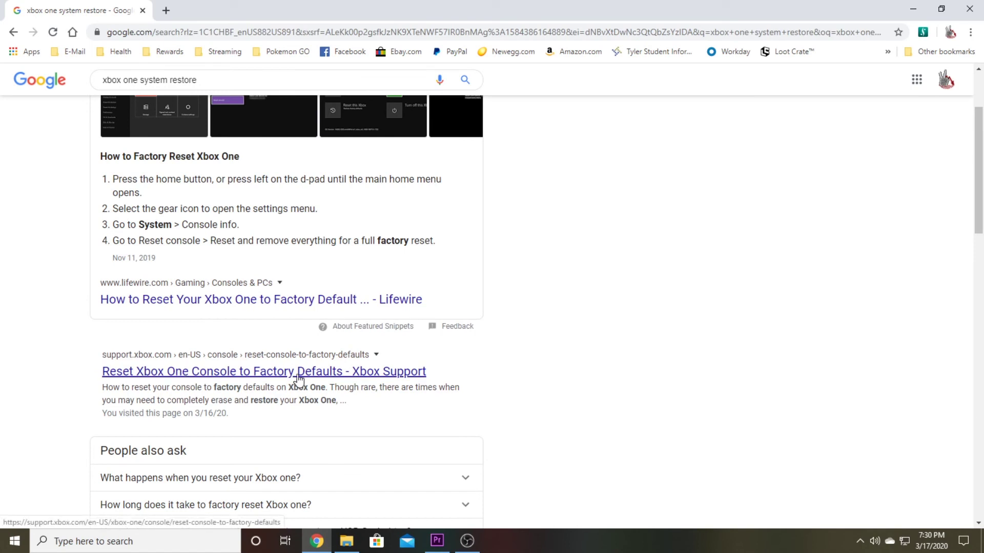
Step: Open the Xbox Support article on resetting an Xbox One to factory defaults
{"action": "left_click", "coordinate": [192, 375]}
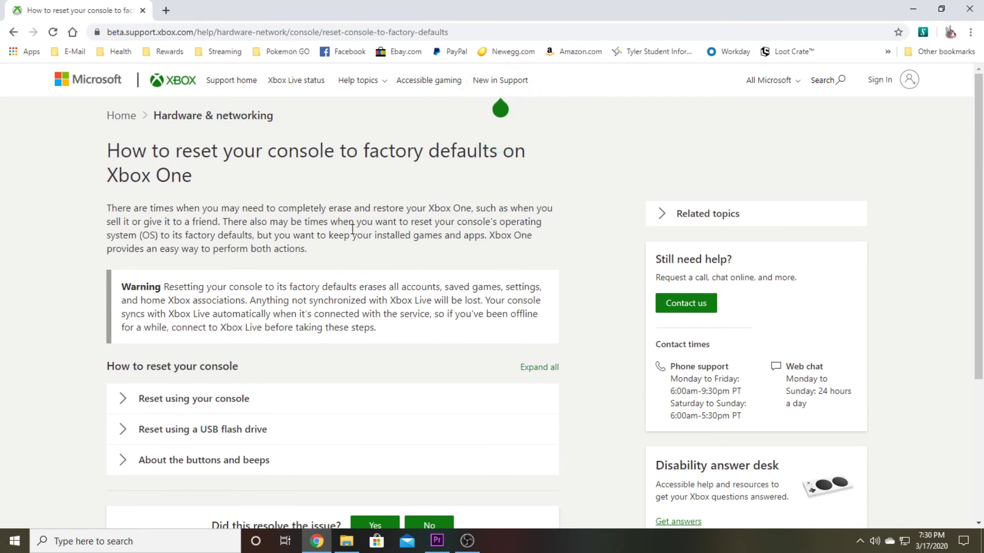
{"action": "scroll", "coordinate": [359, 223], "scroll_direction": "down", "scroll_amount": 1}
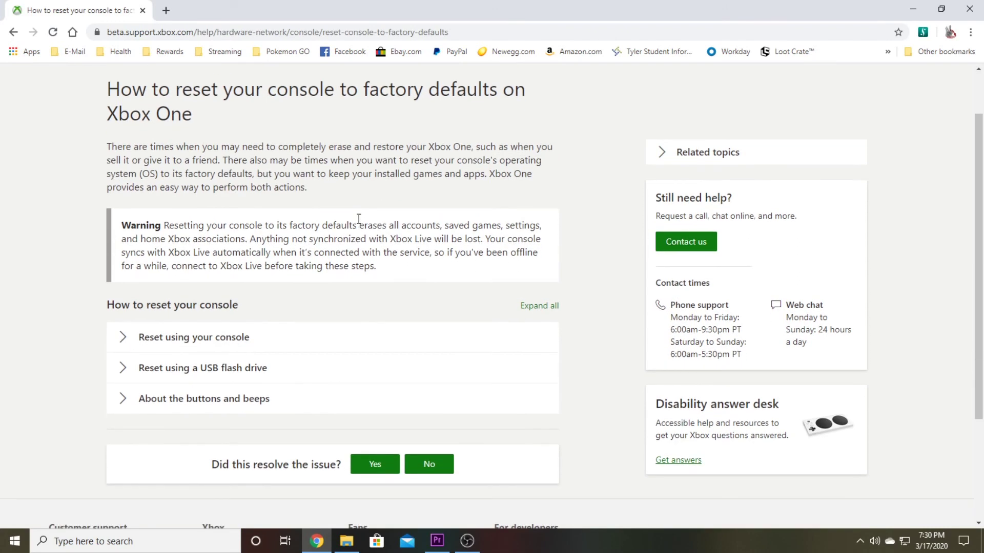
{"action": "scroll", "coordinate": [344, 213], "scroll_direction": "down", "scroll_amount": 1}
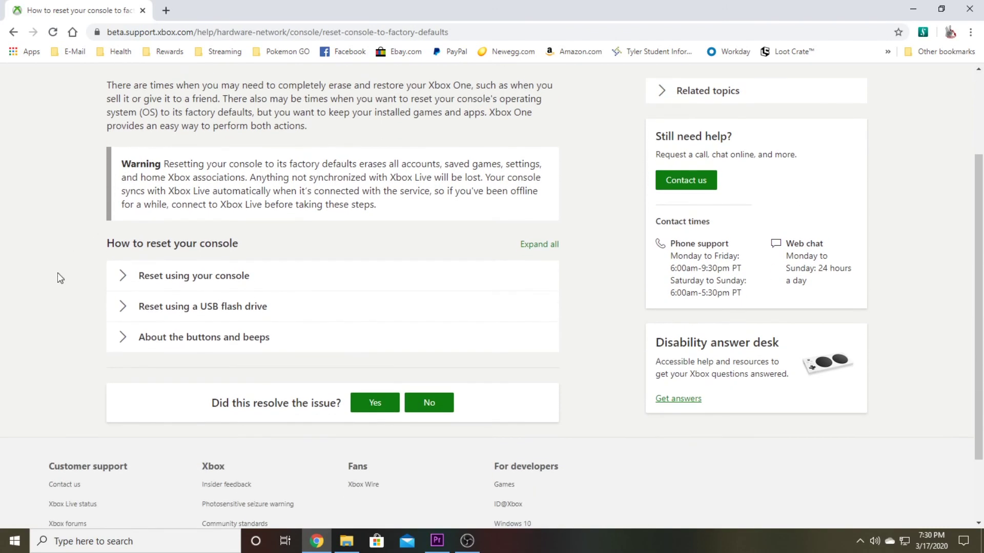
Step: Expand 'Reset using a USB flash drive' and 'Step 1: On your computer', reviewing the NTFS note
{"action": "left_click", "coordinate": [126, 307]}
{"action": "scroll", "coordinate": [123, 307], "scroll_direction": "down", "scroll_amount": 1}
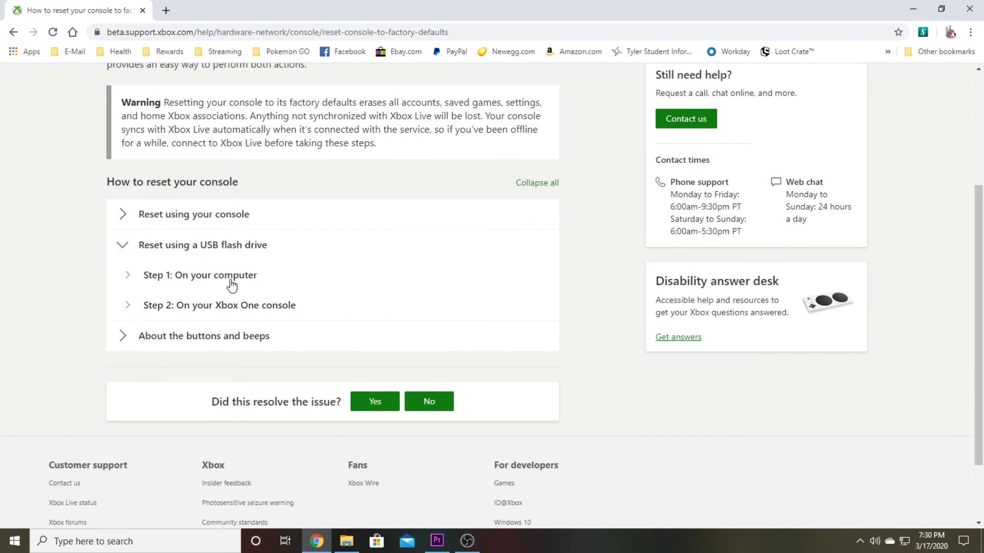
{"action": "left_click", "coordinate": [126, 277]}
{"action": "scroll", "coordinate": [236, 286], "scroll_direction": "down", "scroll_amount": 3}
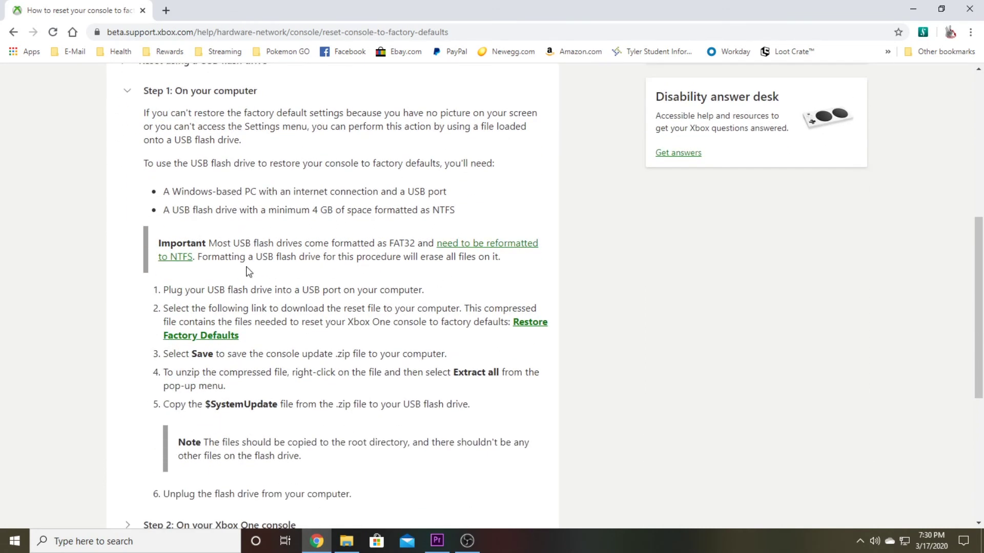
{"action": "left_click_drag", "start_coordinate": [204, 258], "coordinate": [160, 249]}
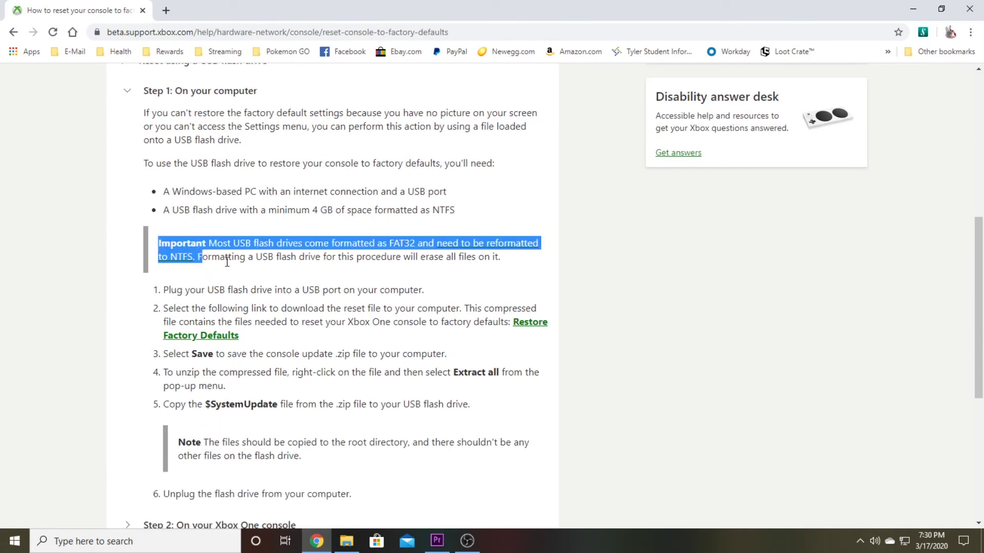
{"action": "left_click", "coordinate": [219, 261]}
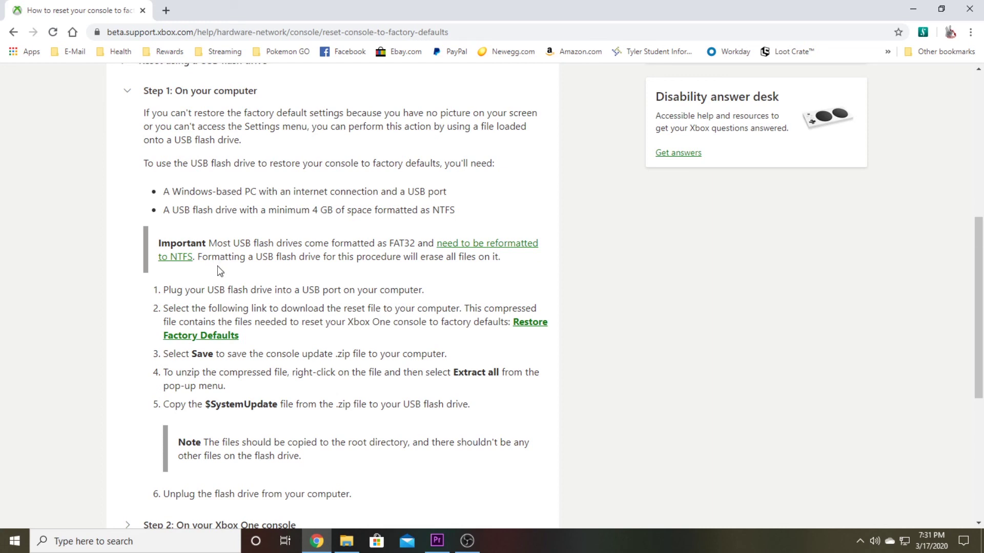
{"action": "scroll", "coordinate": [224, 297], "scroll_direction": "down", "scroll_amount": 1}
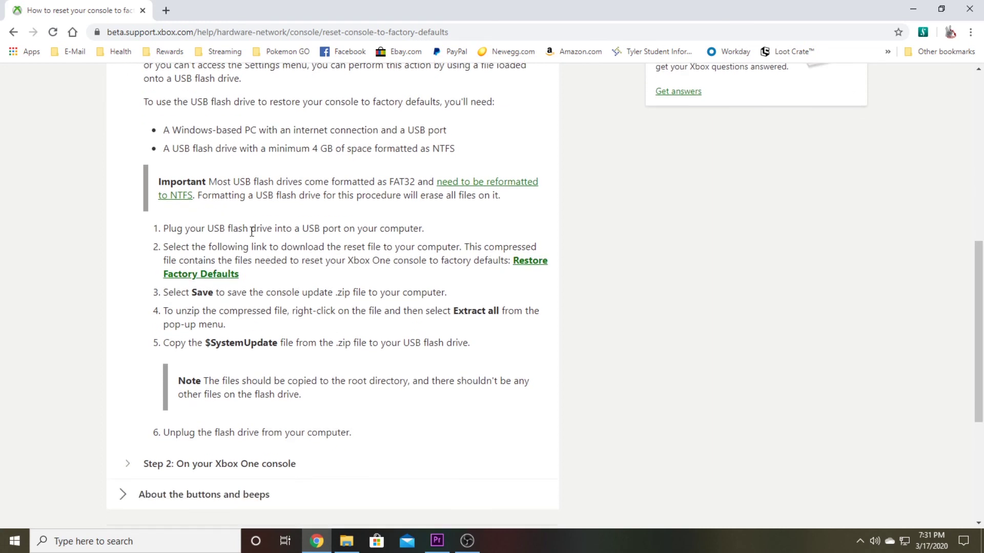
Step: Download FactoryReset.zip from the Restore Factory Defaults link
{"action": "left_click", "coordinate": [523, 262]}
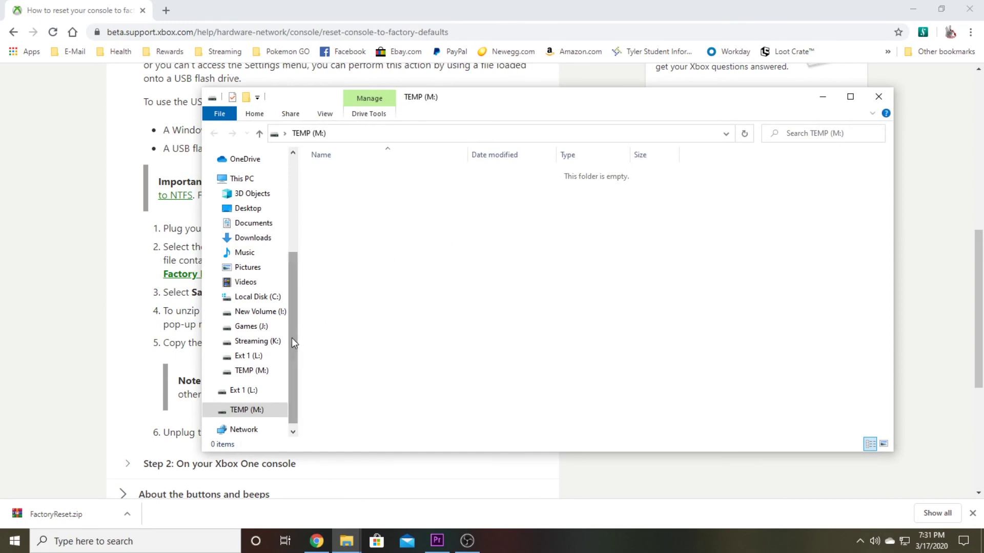
Step: Start a quick NTFS format of TEMP (M:), keeping the TEMP volume label
{"action": "scroll", "coordinate": [293, 342], "scroll_direction": "down", "scroll_amount": 1}
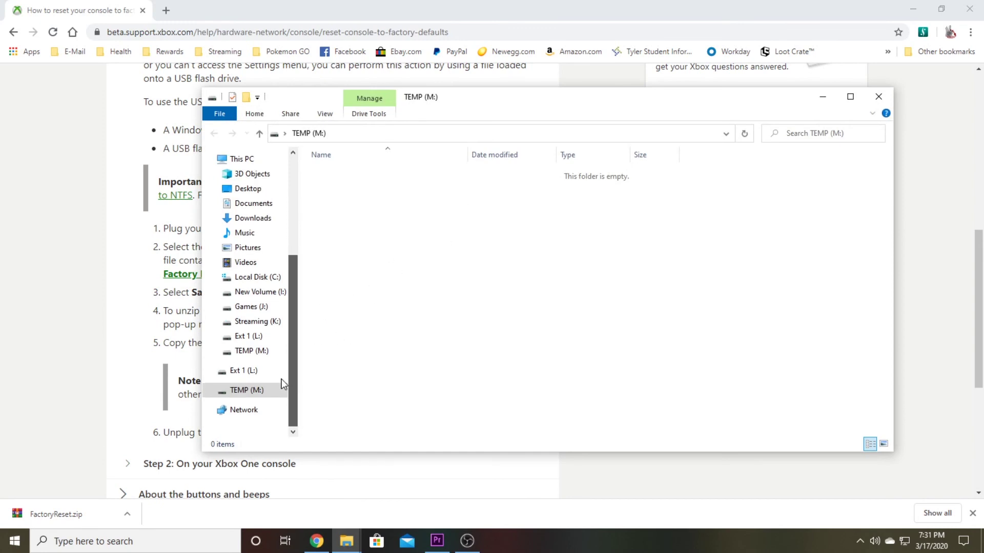
{"action": "right_click", "coordinate": [243, 396]}
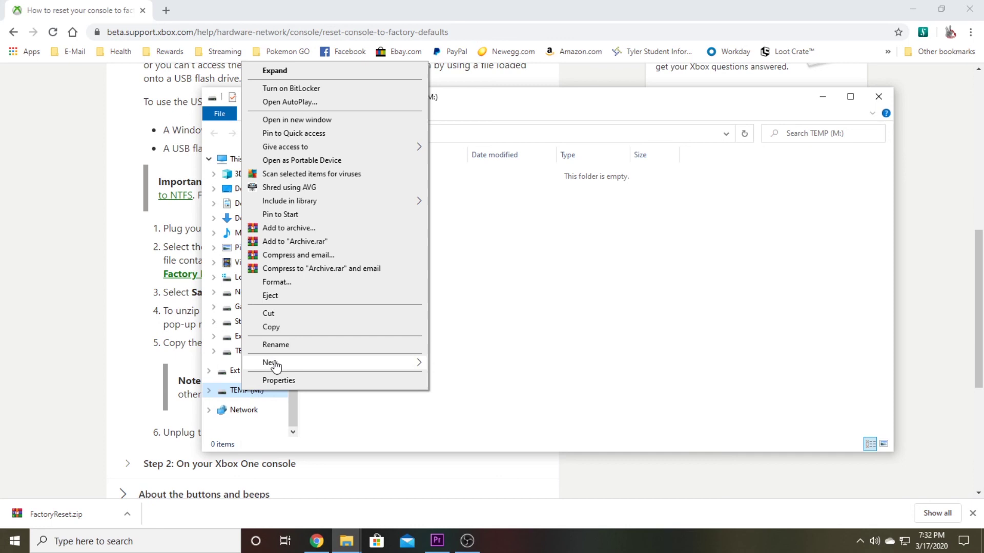
{"action": "left_click", "coordinate": [289, 285]}
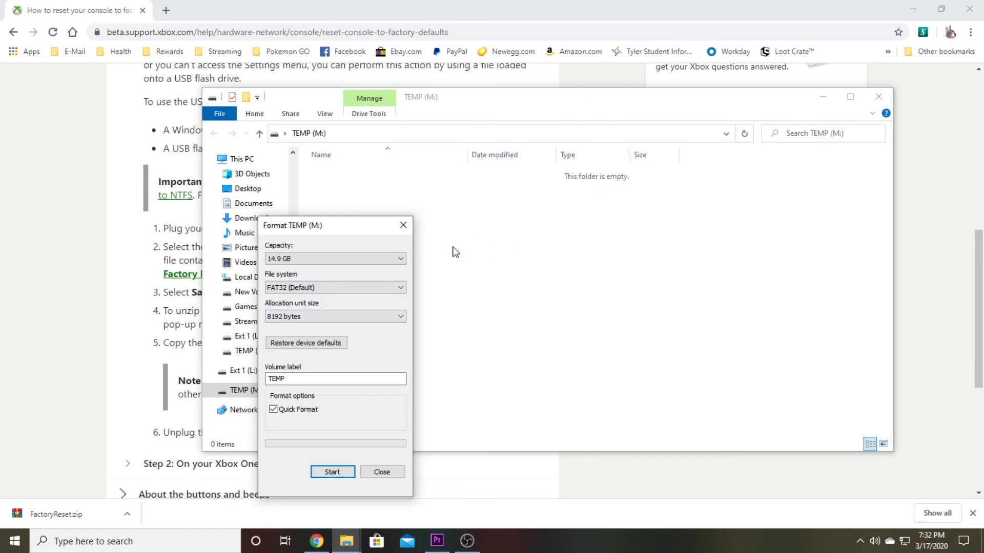
{"action": "left_click_drag", "start_coordinate": [350, 229], "coordinate": [451, 158]}
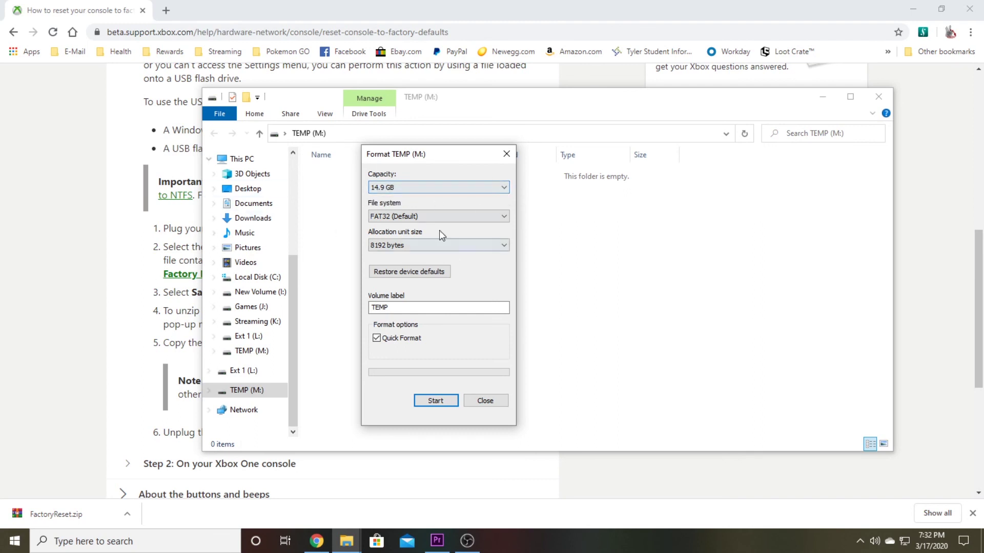
{"action": "left_click", "coordinate": [424, 218]}
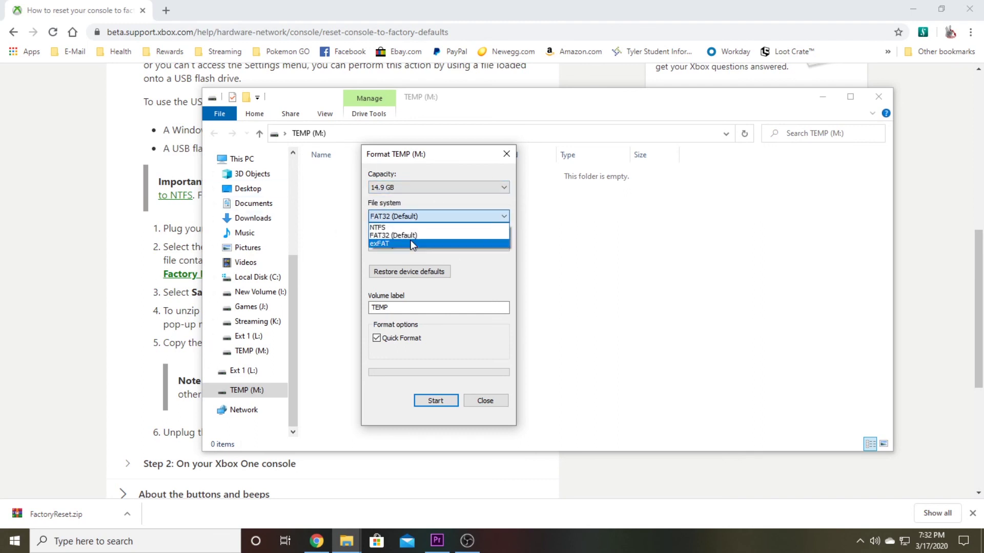
{"action": "left_click", "coordinate": [385, 228]}
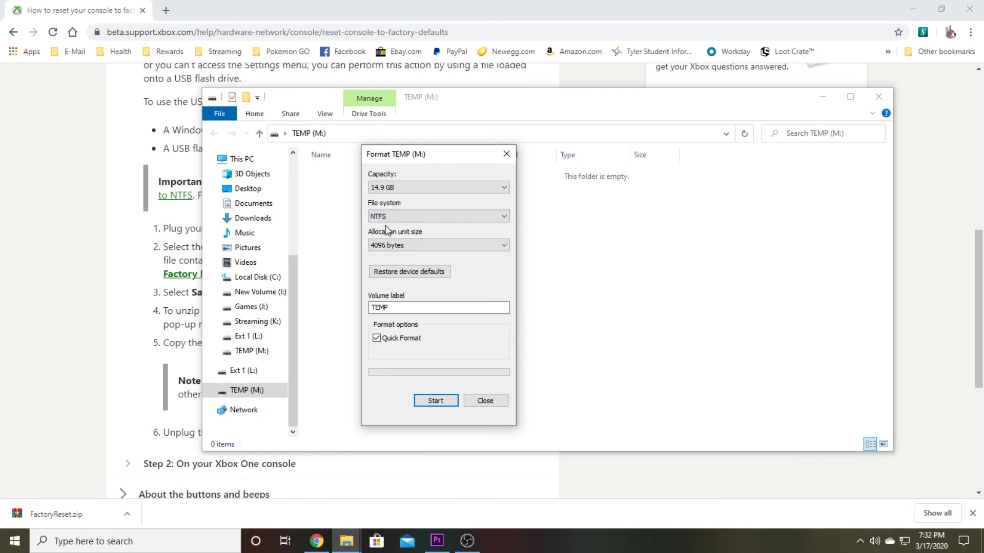
{"action": "double_click", "coordinate": [392, 306]}
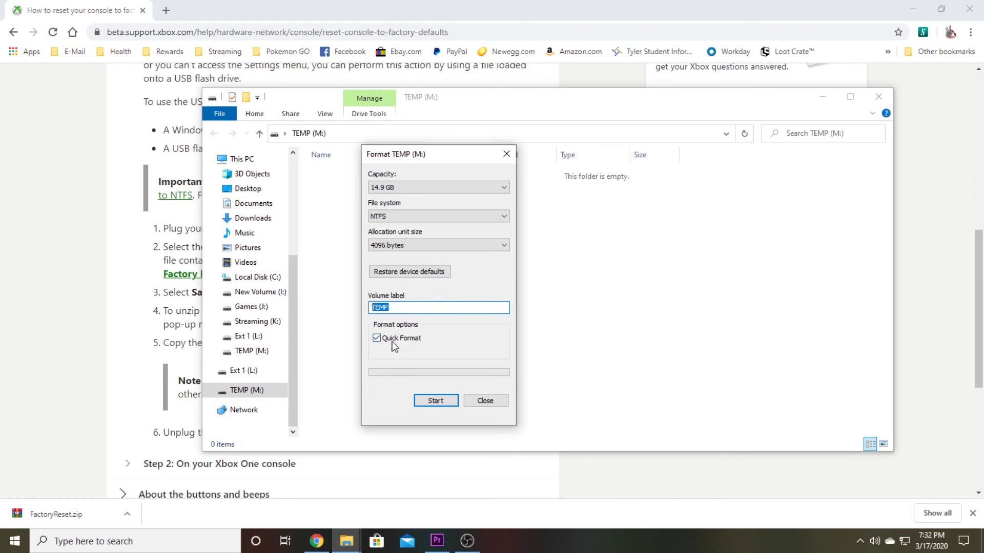
{"action": "left_click", "coordinate": [430, 402]}
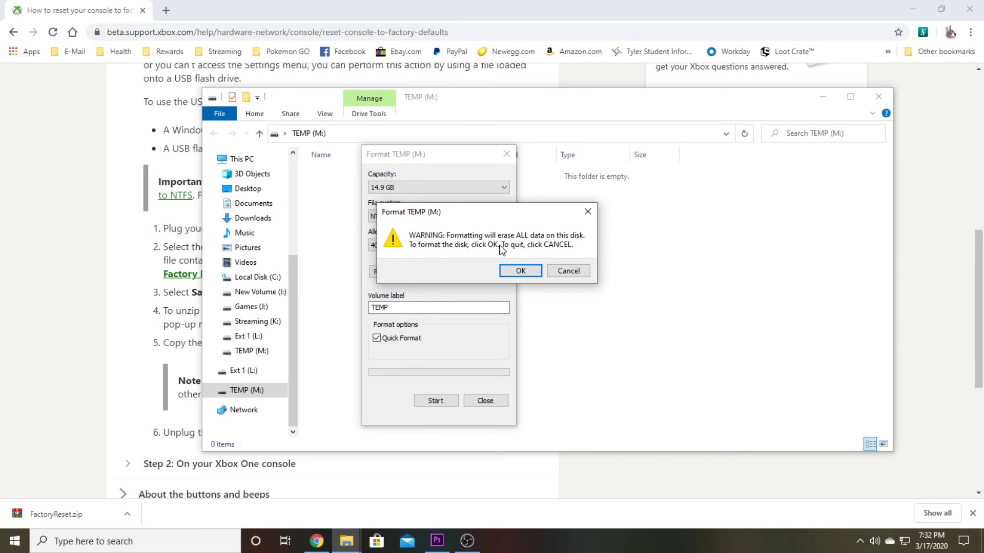
Step: Confirm erasing TEMP (M:) and dismiss the could-not-interrupt warning so formatting continues
{"action": "left_click", "coordinate": [509, 273]}
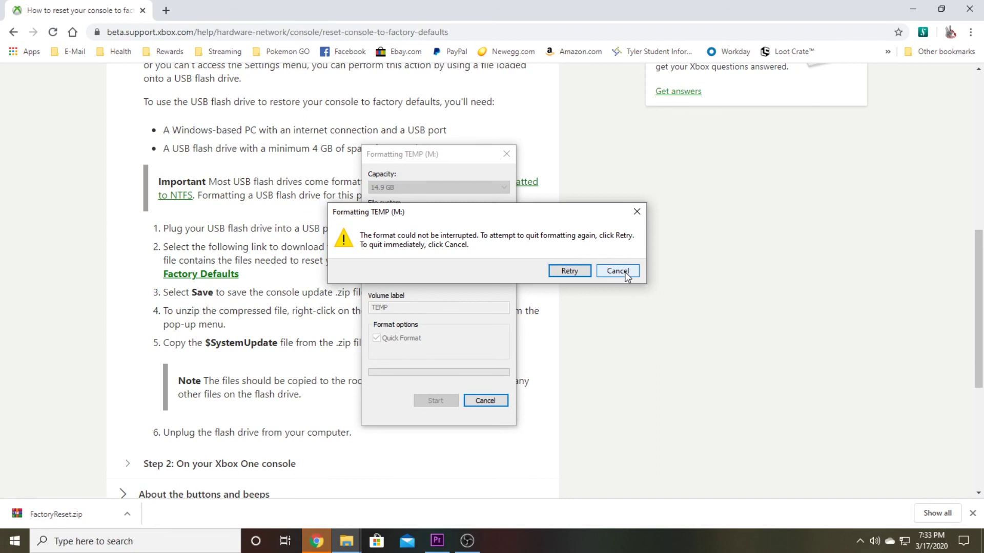
{"action": "left_click", "coordinate": [569, 272]}
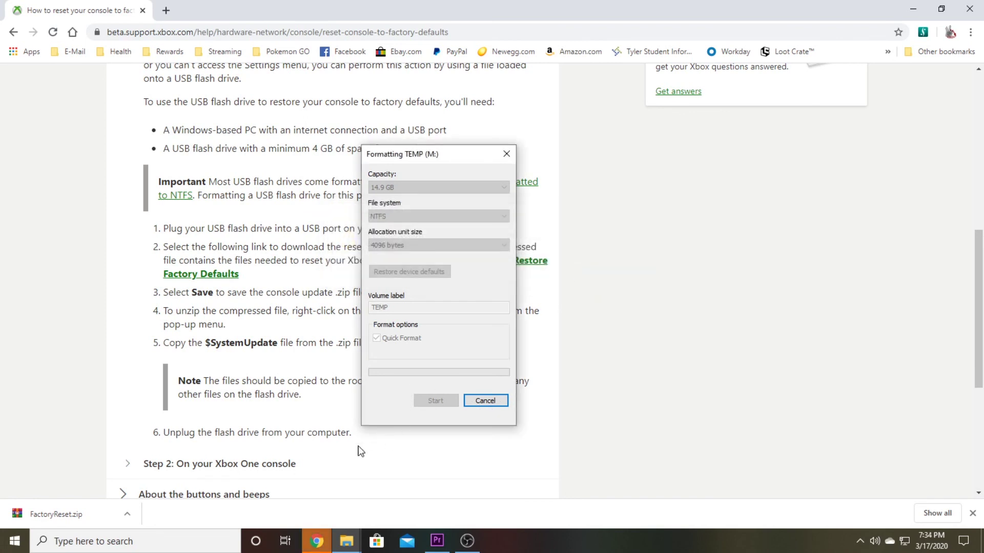
Step: Close the finished Format TEMP (M:) window
{"action": "left_click", "coordinate": [315, 542]}
{"action": "left_click", "coordinate": [314, 542]}
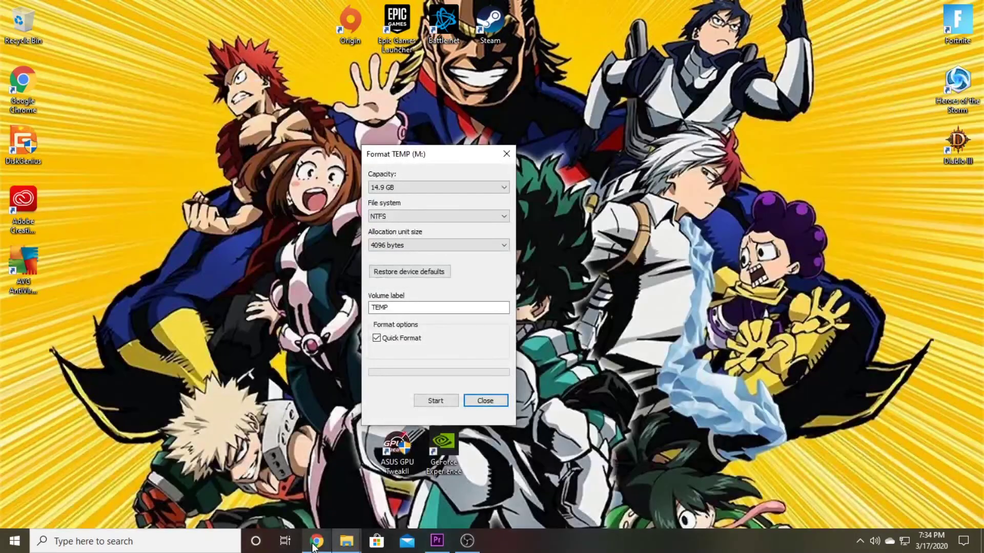
{"action": "left_click", "coordinate": [485, 401]}
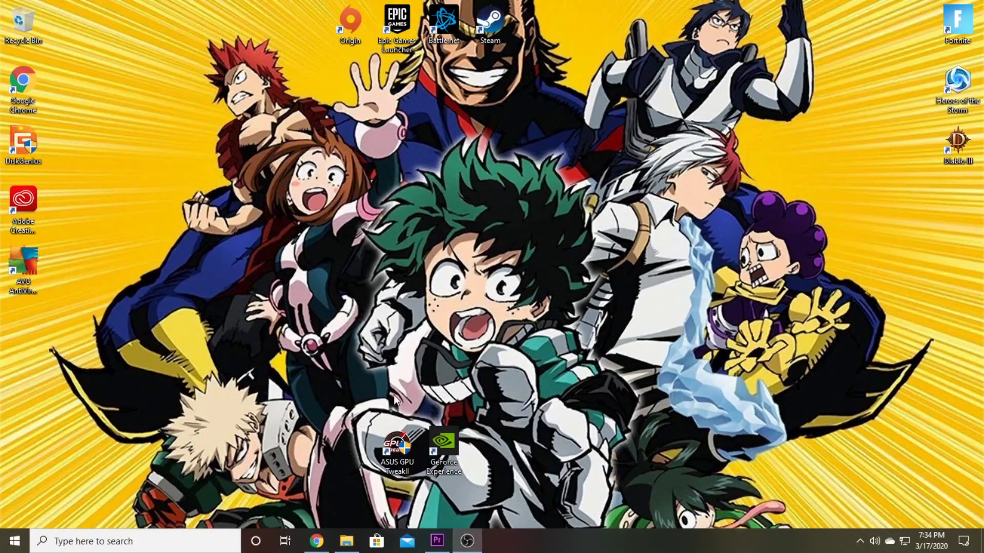
Step: Open the empty TEMP (M:) drive in a new File Explorer window, then return to the Xbox reset article
{"action": "left_click", "coordinate": [346, 542]}
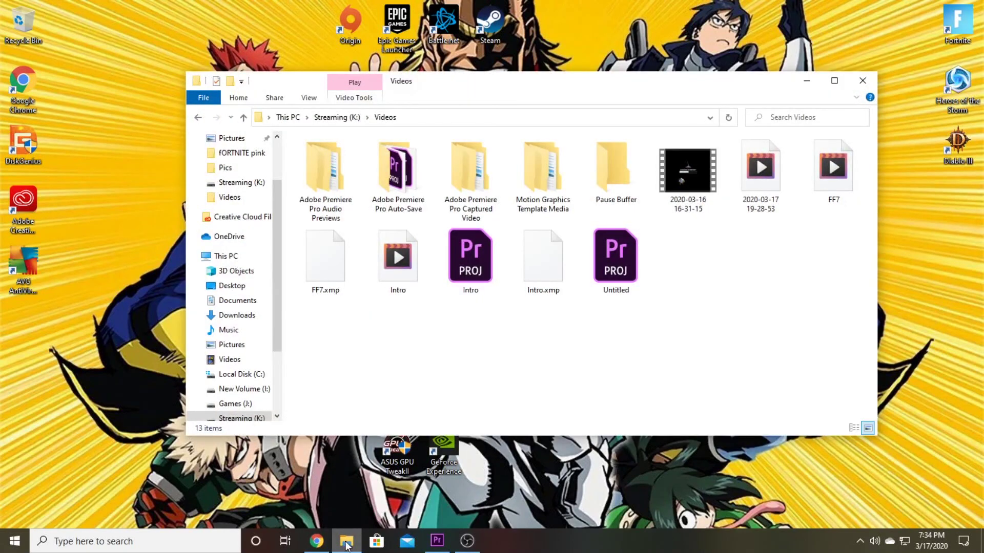
{"action": "left_click", "coordinate": [347, 545]}
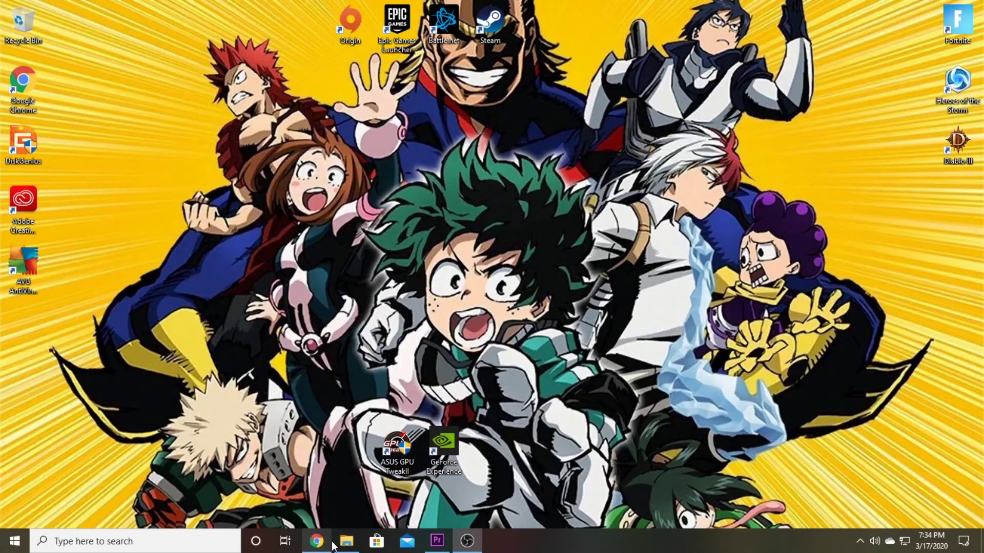
{"action": "mouse_move", "coordinate": [343, 545]}
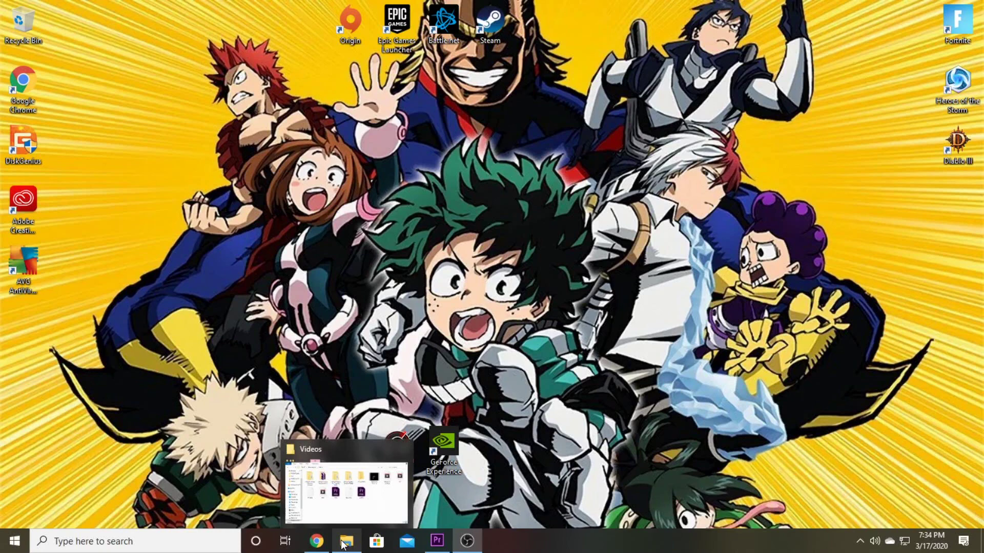
{"action": "right_click", "coordinate": [343, 544]}
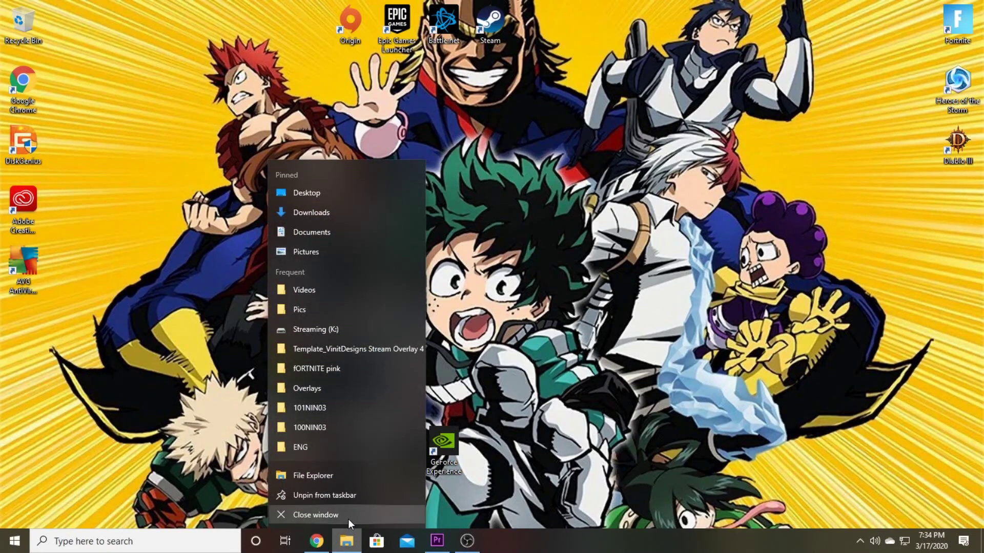
{"action": "left_click", "coordinate": [347, 547]}
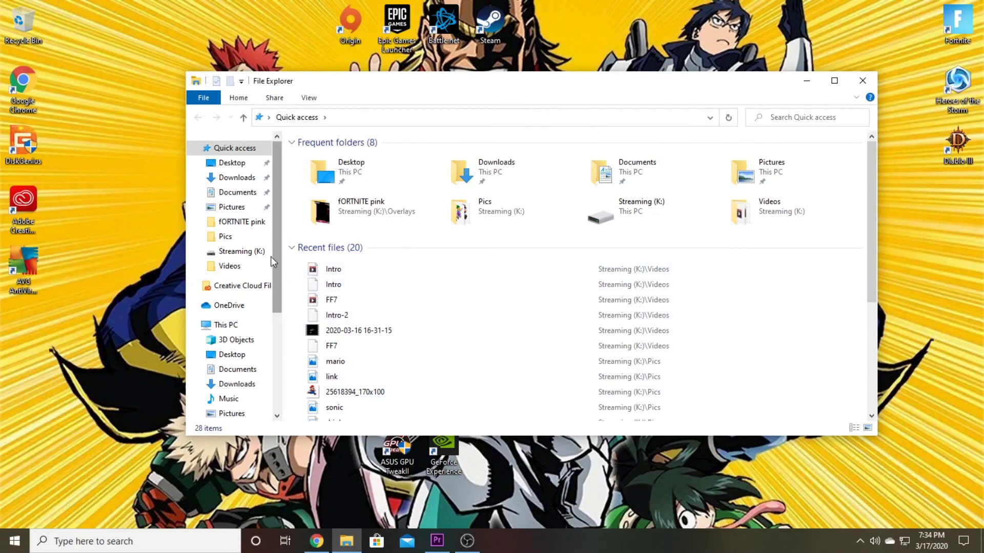
{"action": "left_click_drag", "start_coordinate": [276, 227], "coordinate": [258, 362]}
{"action": "left_click", "coordinate": [229, 357]}
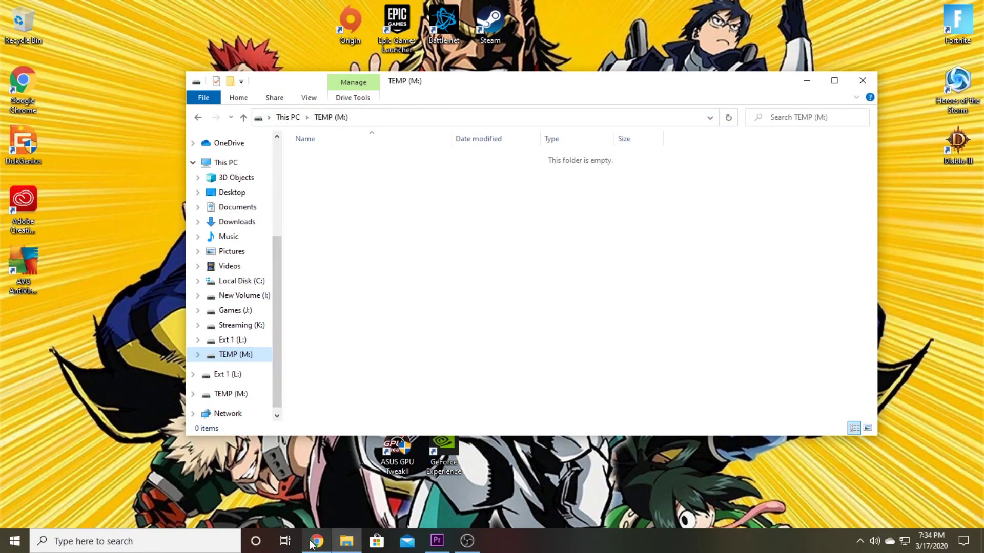
{"action": "mouse_move", "coordinate": [318, 544]}
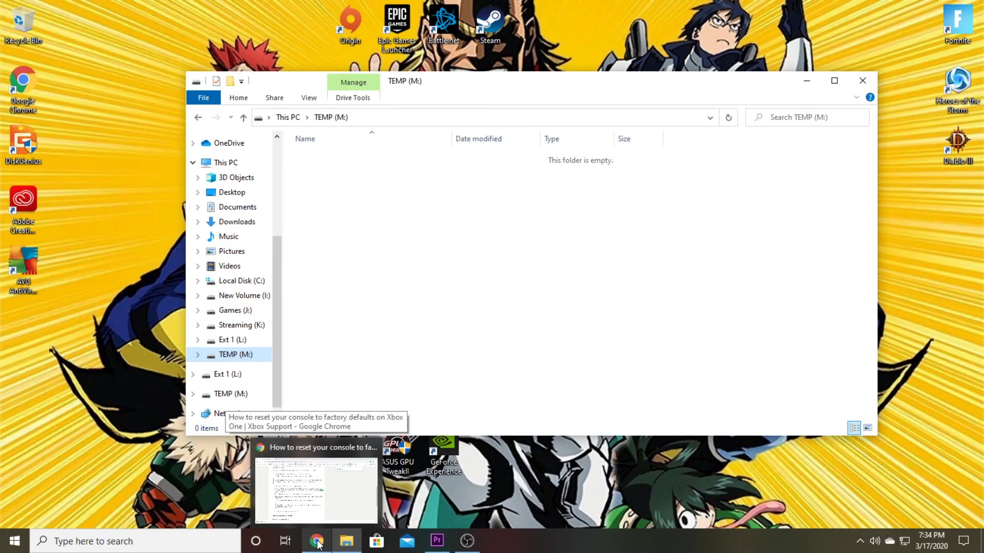
{"action": "left_click", "coordinate": [318, 544]}
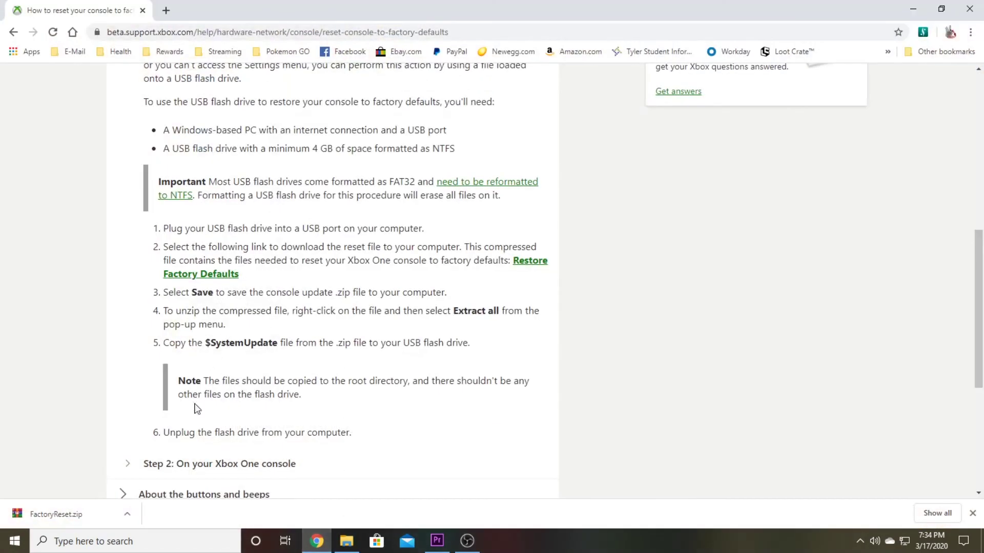
Step: Extract the $SystemUpdate folder from FactoryReset.zip to M:\ with WinRAR
{"action": "left_click", "coordinate": [74, 519]}
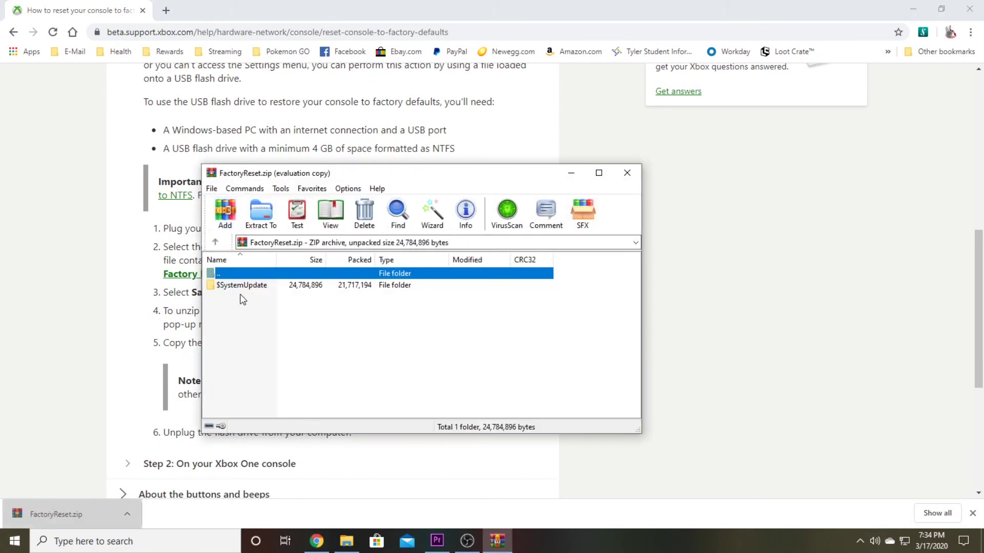
{"action": "left_click", "coordinate": [243, 288]}
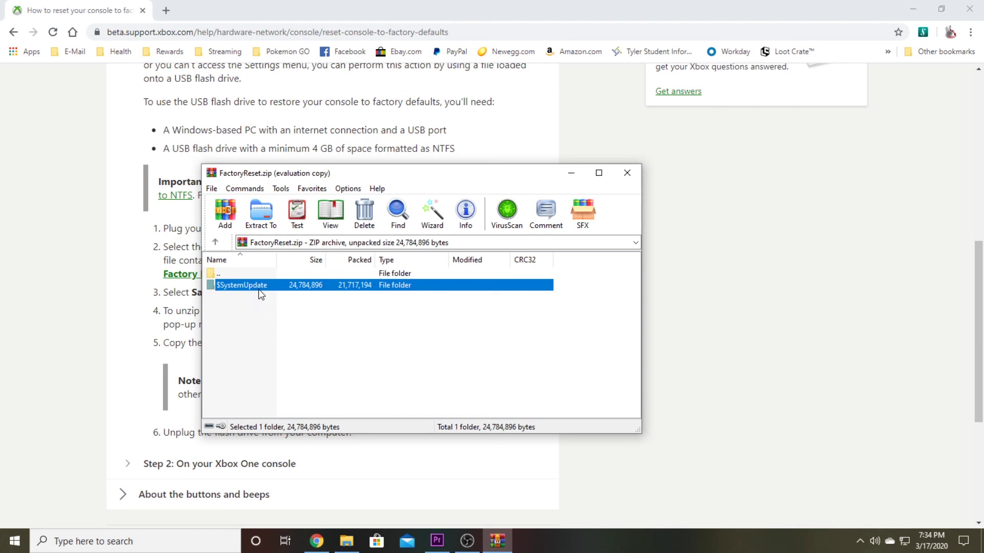
{"action": "left_click", "coordinate": [262, 222]}
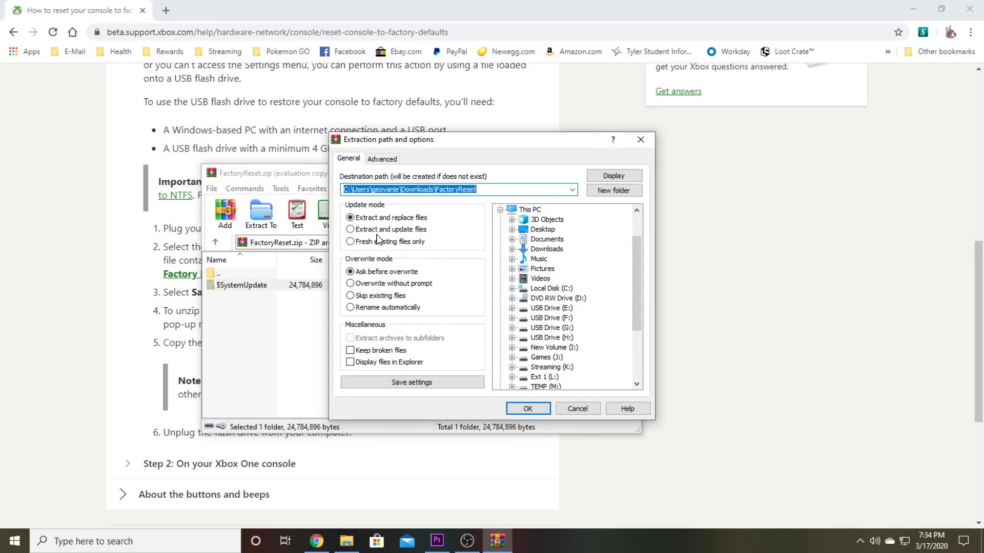
{"action": "type", "text": "M:\\"}
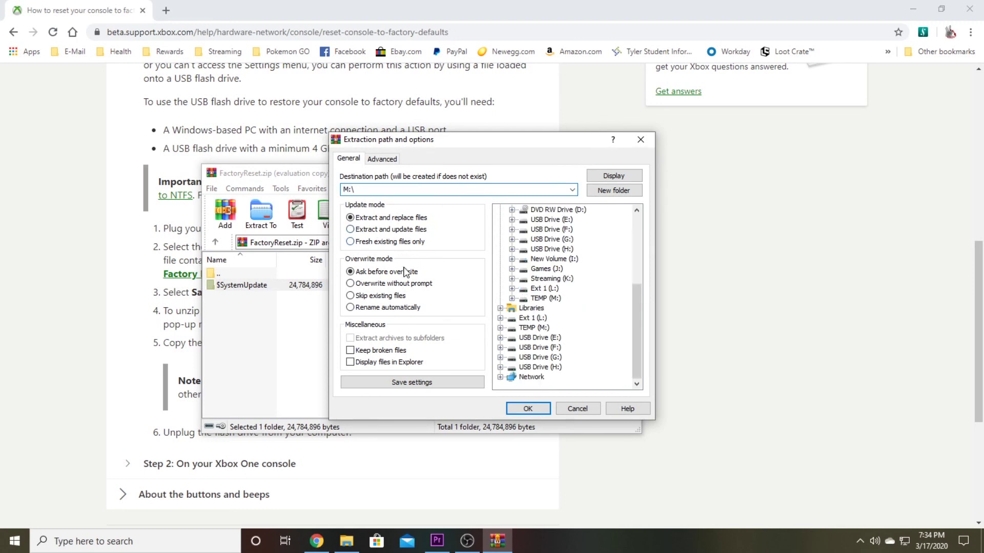
{"action": "left_click", "coordinate": [519, 410]}
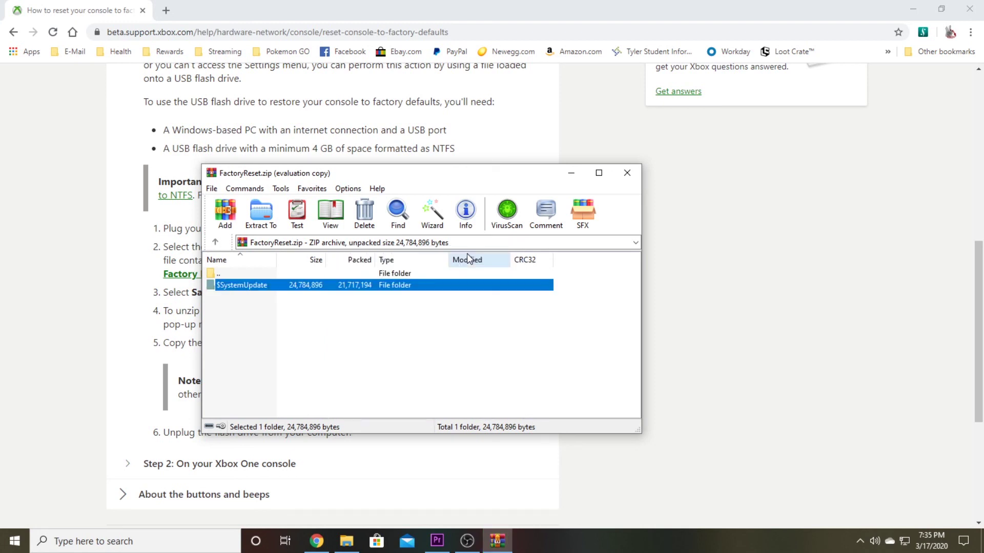
Step: Close WinRAR, confirm $SystemUpdate is on TEMP (M:), then close that Explorer window
{"action": "left_click", "coordinate": [632, 176]}
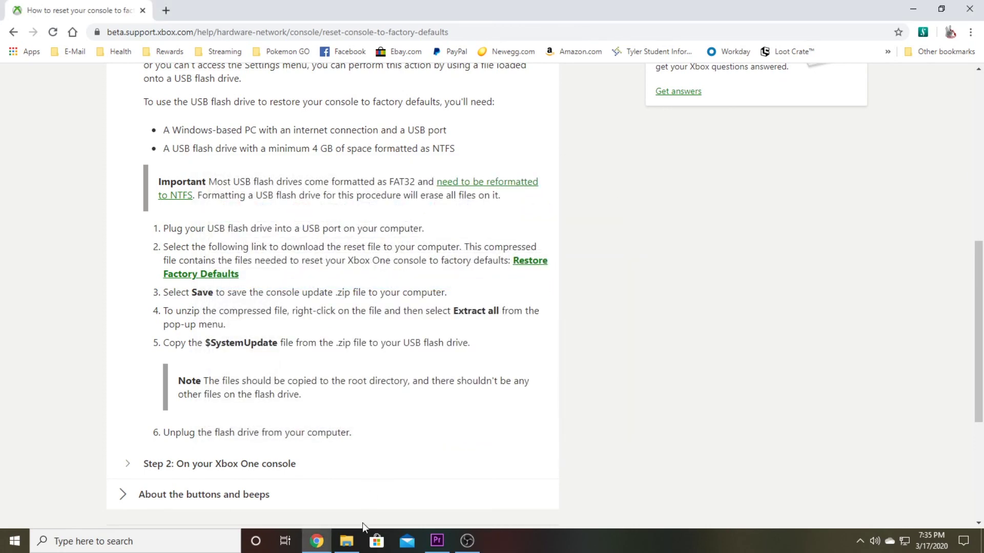
{"action": "left_click", "coordinate": [347, 542]}
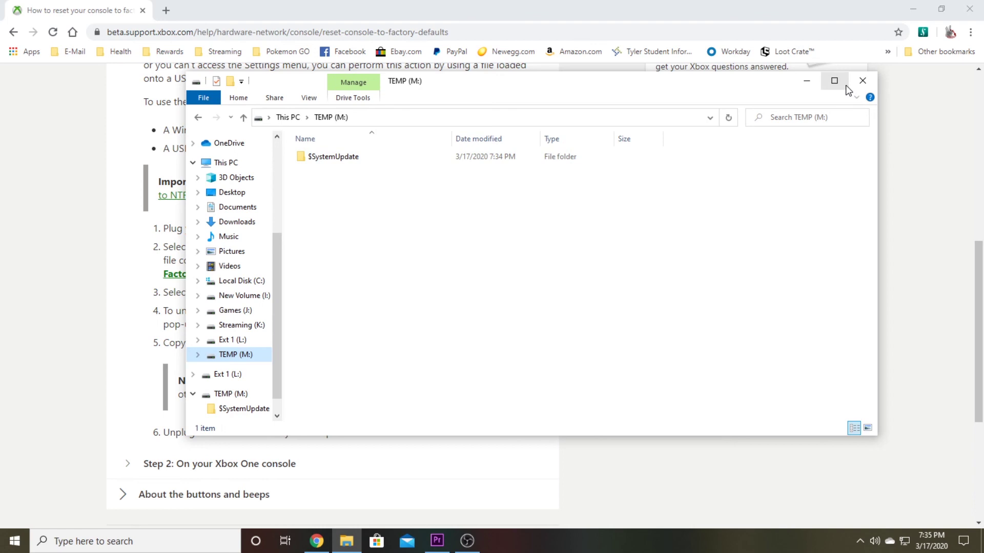
{"action": "left_click", "coordinate": [863, 83]}
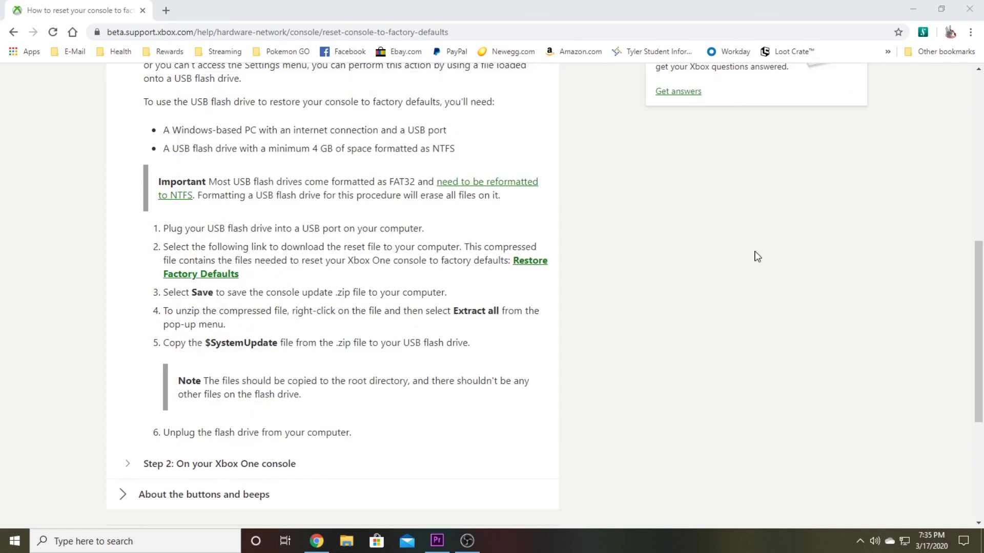